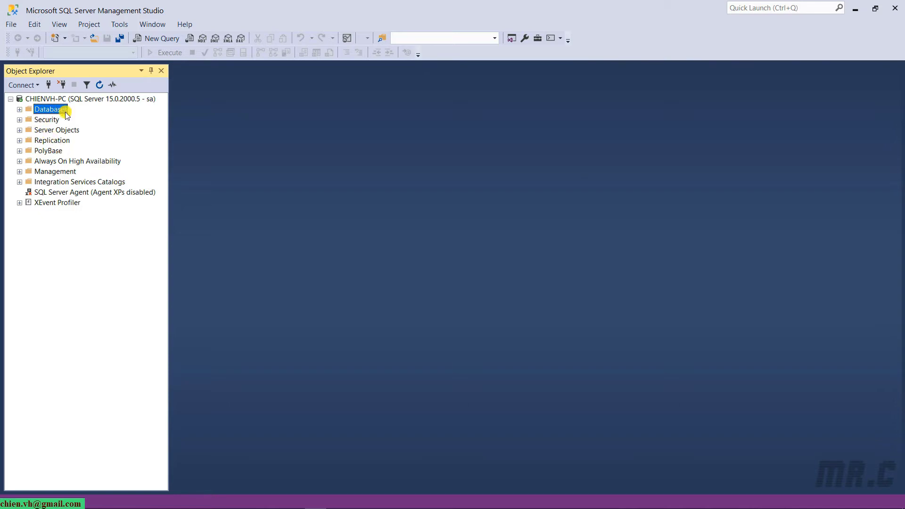
# Create a database named VHCoreProject_DB using New Database on the Databases folder.
pyautogui.click(19, 110)
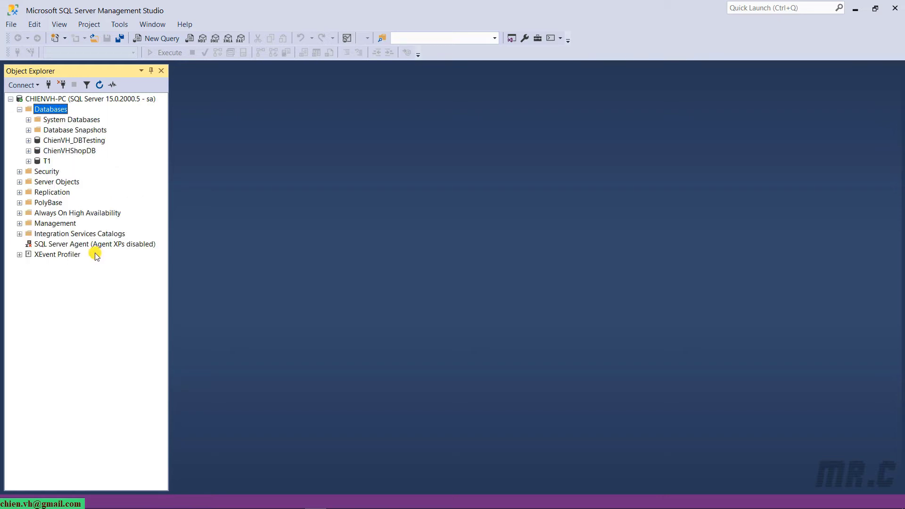
pyautogui.rightClick(50, 110)
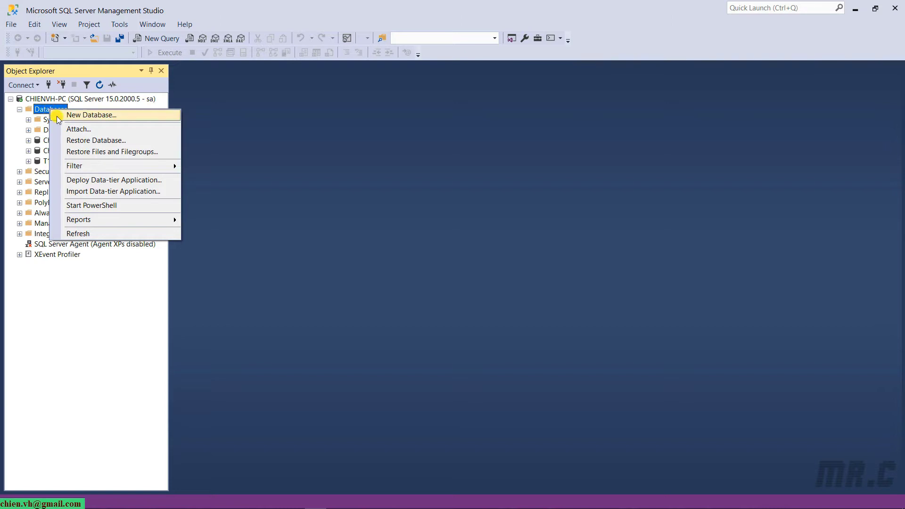
pyautogui.click(127, 121)
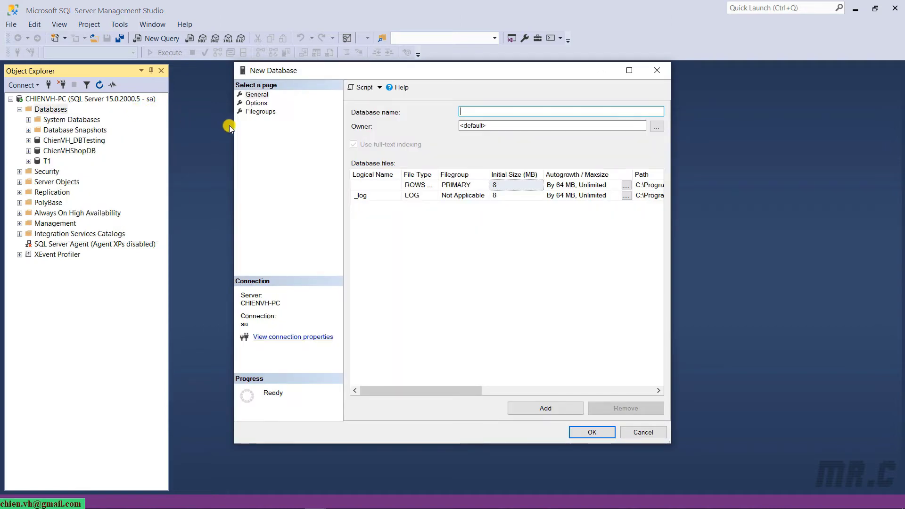
pyautogui.write('VH')
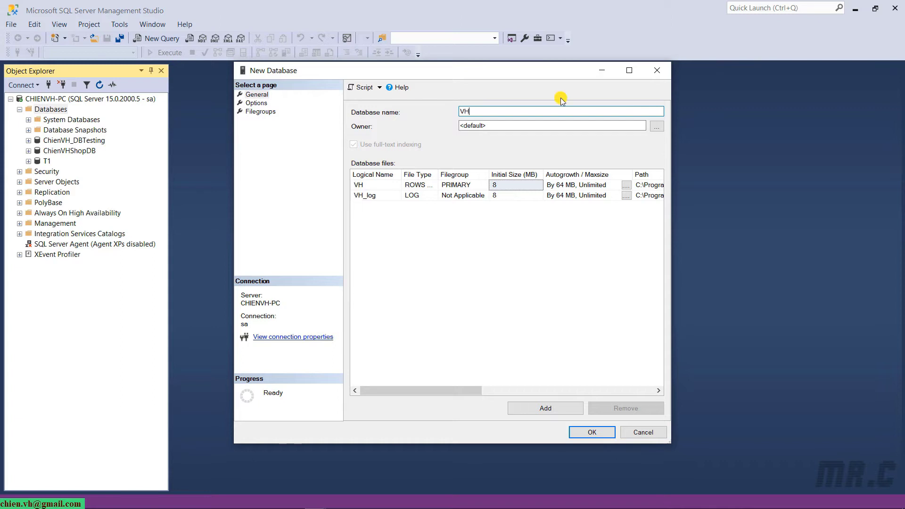
pyautogui.write('Core')
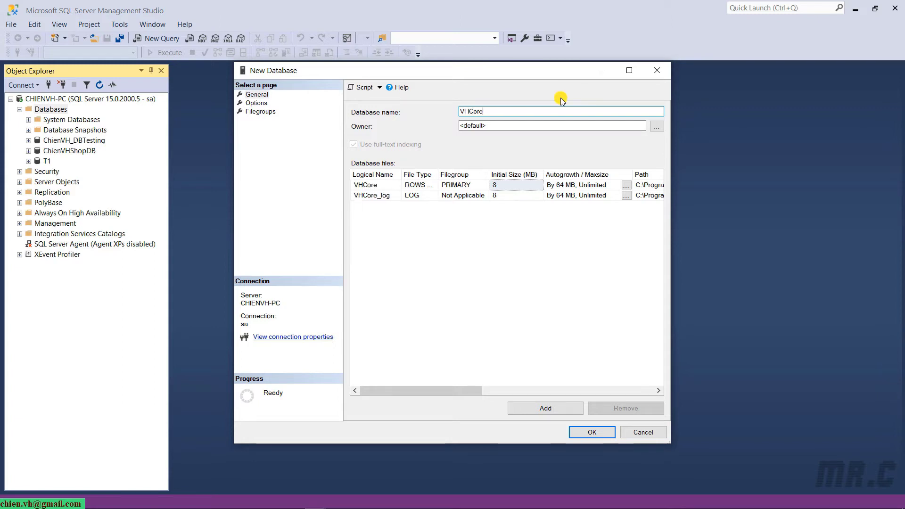
pyautogui.write('Project_DB')
pyautogui.press('Return')
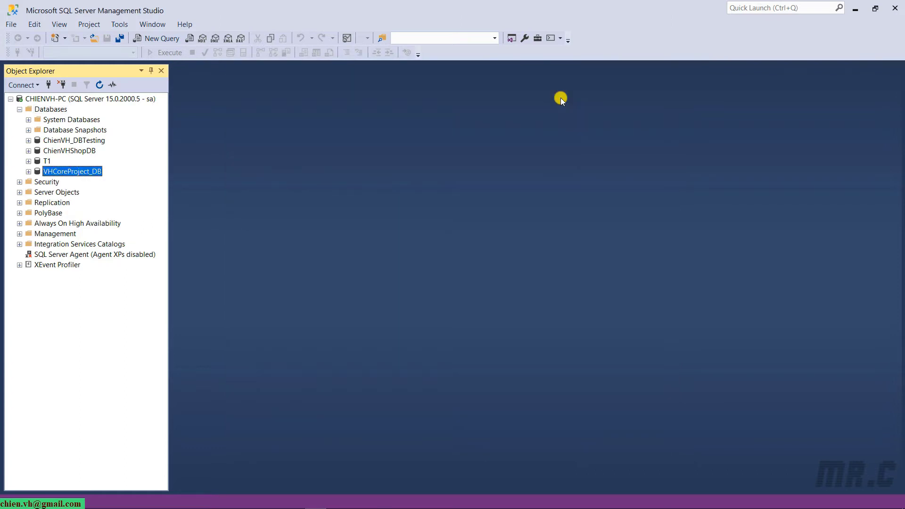
# Expand VHCoreProject_DB's Tables folder and open a new table in the designer.
pyautogui.click(28, 171)
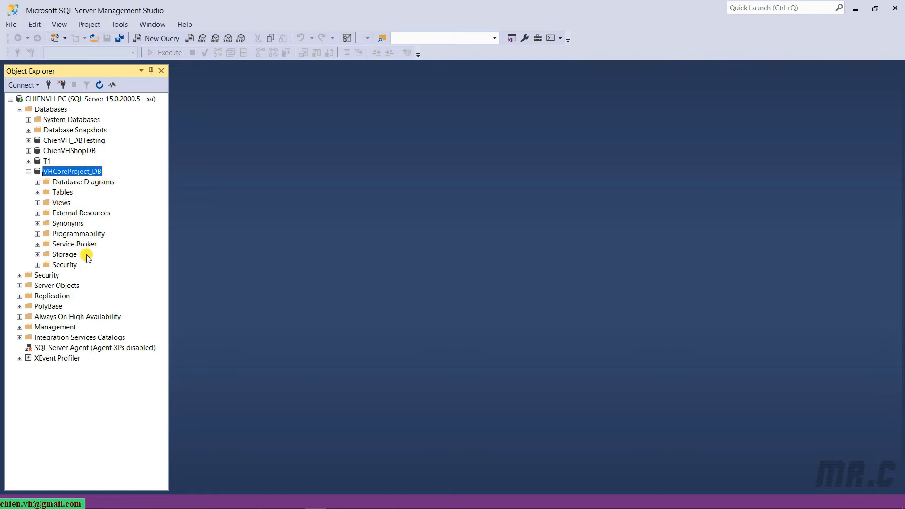
pyautogui.click(37, 193)
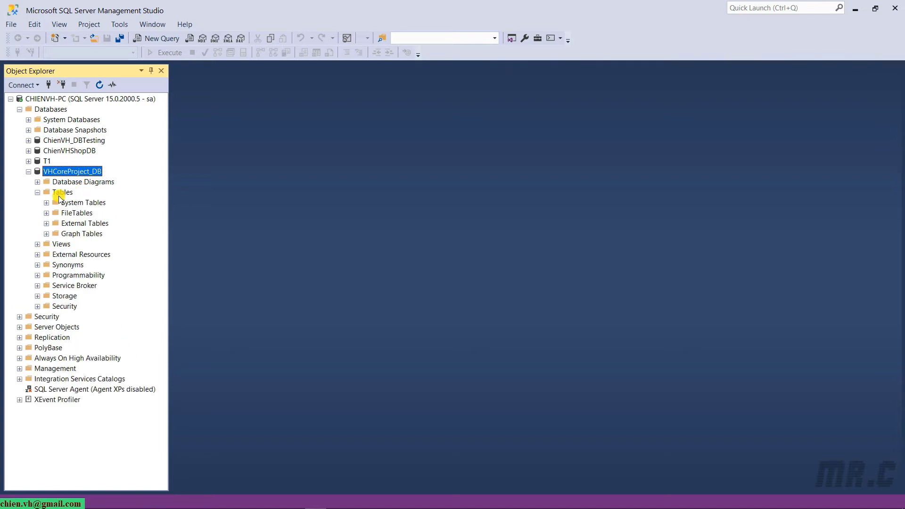
pyautogui.rightClick(60, 194)
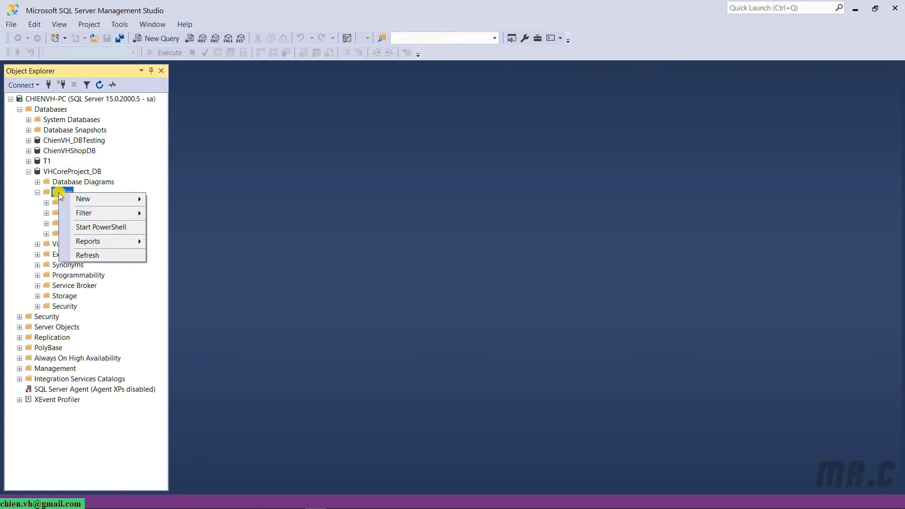
pyautogui.moveTo(83, 198)
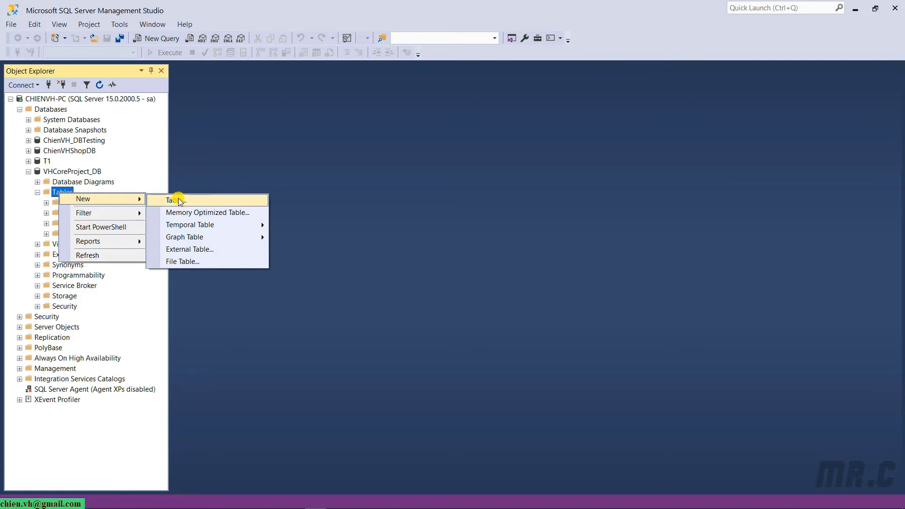
pyautogui.click(178, 199)
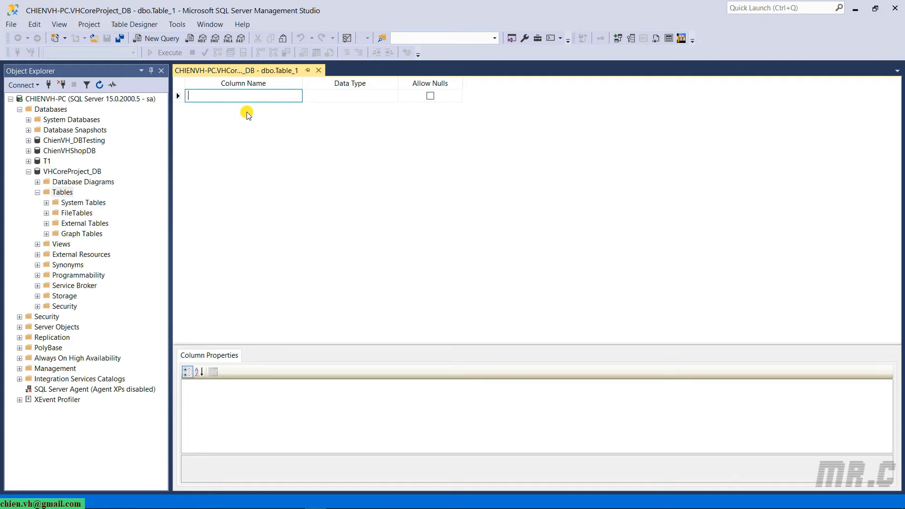
# Enter column names Id, Name, Email, Phone and Address in the table designer.
pyautogui.write('Id')
pyautogui.press('Return')
pyautogui.write('Name')
pyautogui.press('Return')
pyautogui.write('Email')
pyautogui.press('Return')
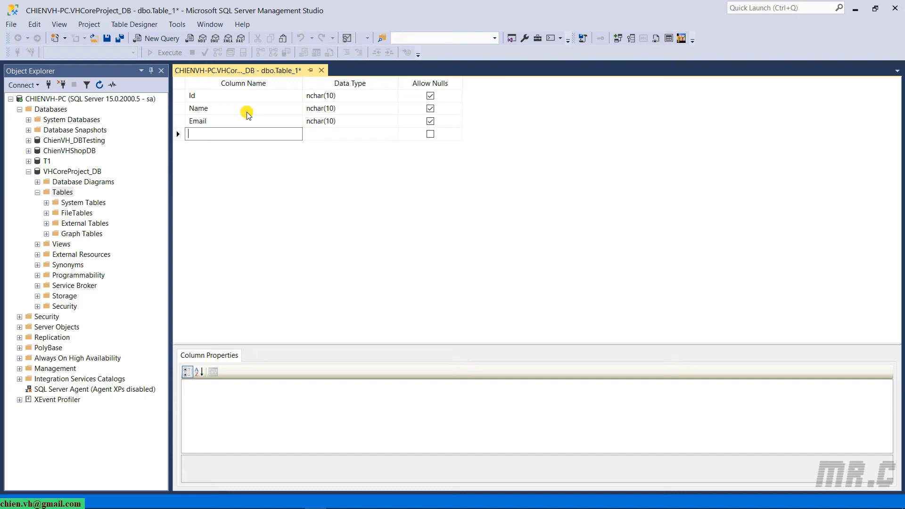
pyautogui.write('Phone')
pyautogui.press('Return')
pyautogui.write('Address')
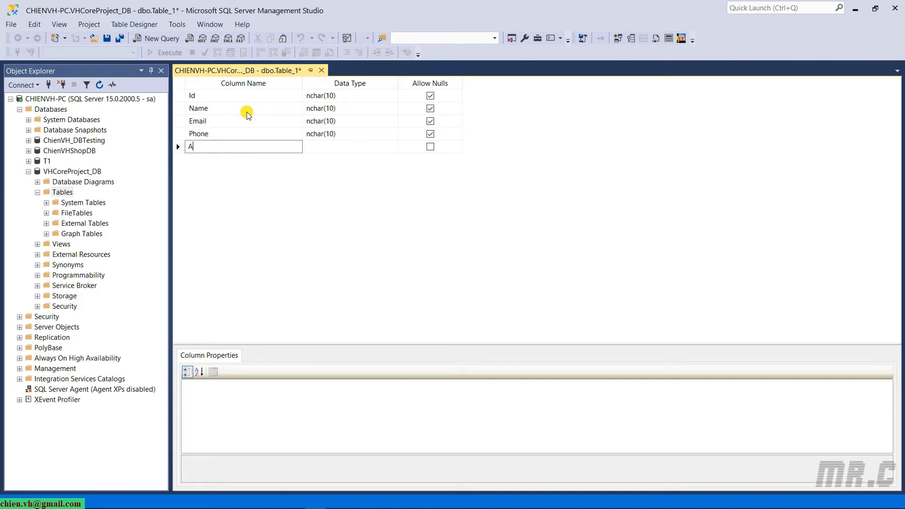
pyautogui.press('Return')
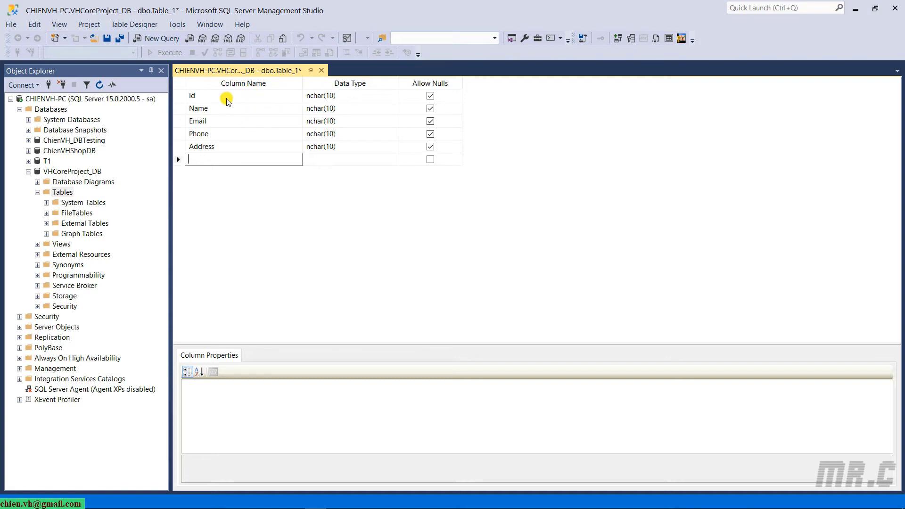
# Set Id to int and Name to nvarchar(50), copying nvarchar(50) to Email and Address.
pyautogui.click(178, 98)
pyautogui.click(377, 97)
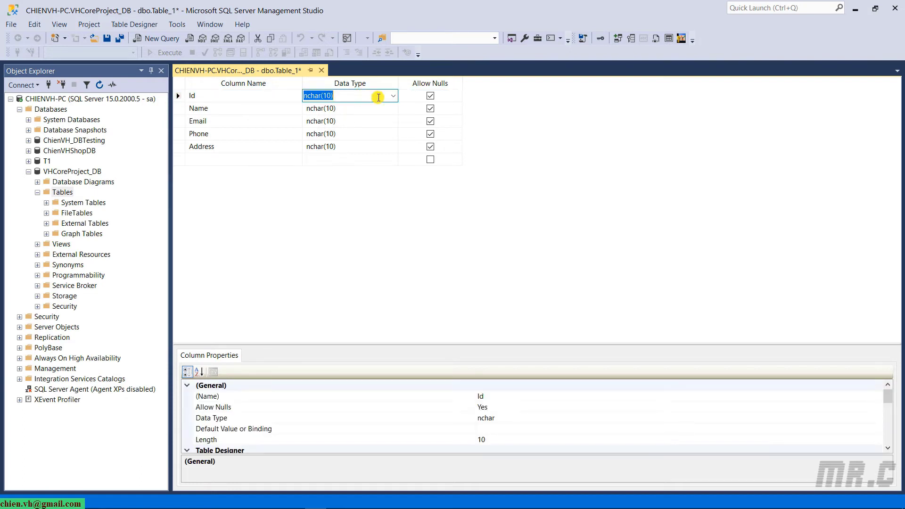
pyautogui.write('int')
pyautogui.press('Down')
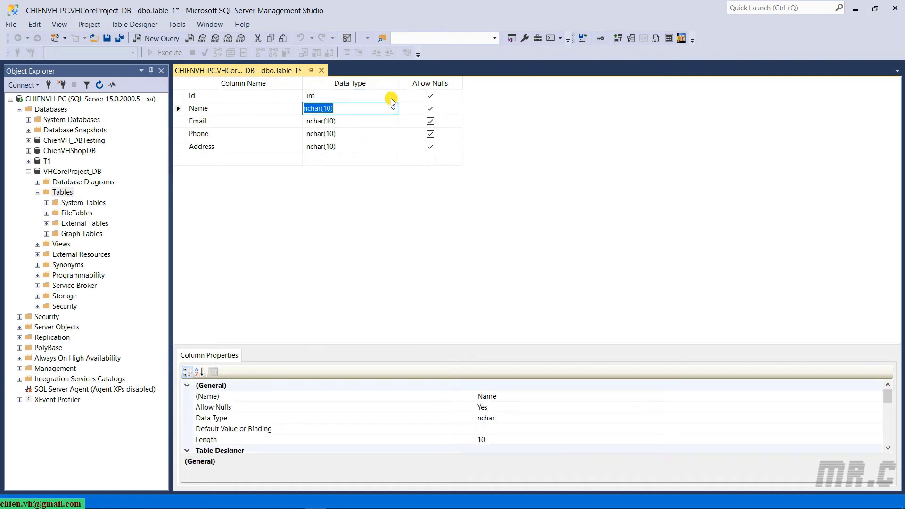
pyautogui.write('nvar')
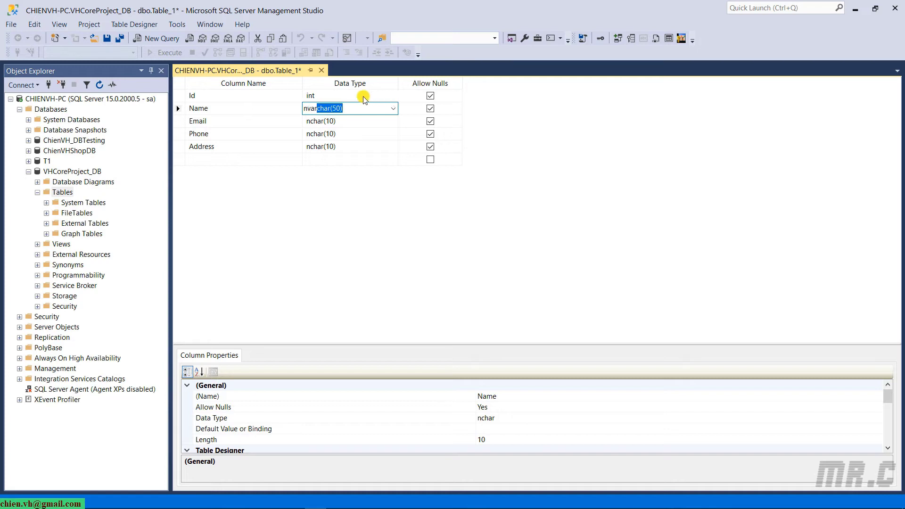
pyautogui.write('char(50')
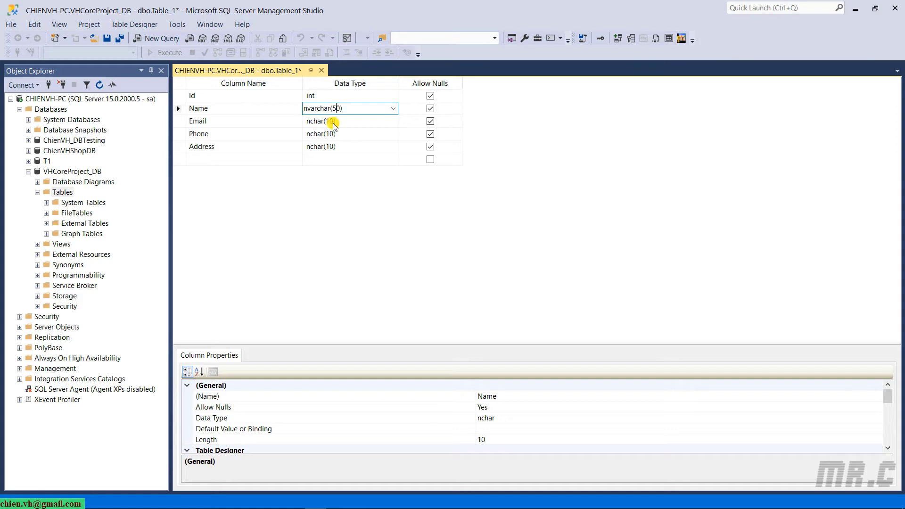
pyautogui.click(336, 121)
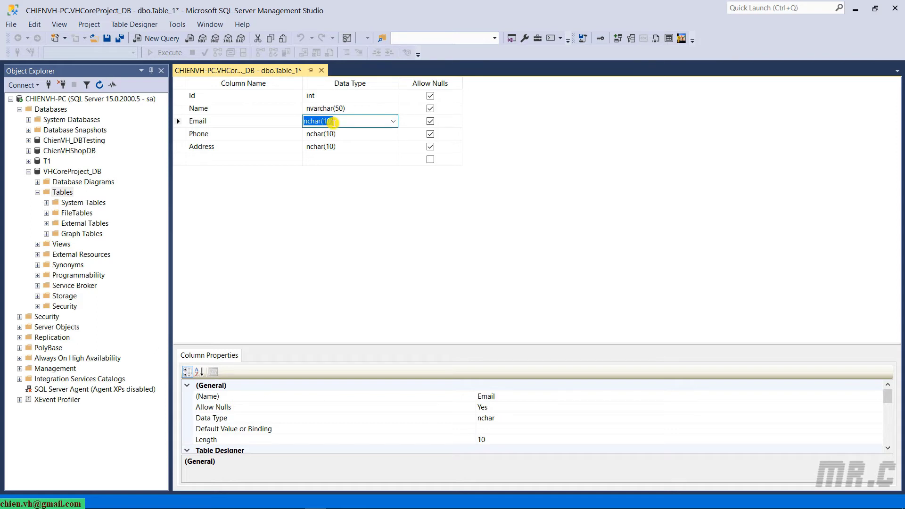
pyautogui.press('Up')
pyautogui.hotkey('ctrl', 'c')
pyautogui.press('Down')
pyautogui.hotkey('ctrl', 'v')
pyautogui.press('Down')
pyautogui.press('Down')
pyautogui.hotkey('ctrl', 'v')
# Change Email to nvarchar(150), Address to nvarchar(250) and Phone to varchar(15).
pyautogui.click(334, 122)
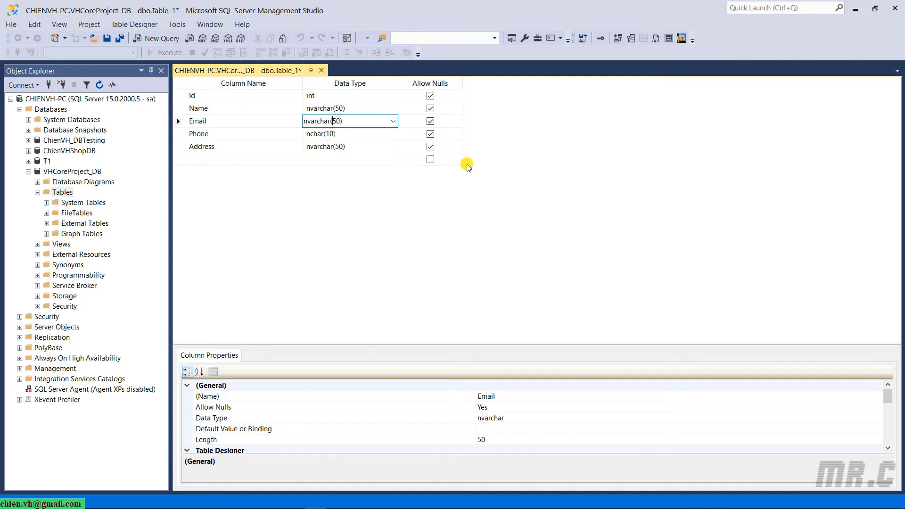
pyautogui.write('1')
pyautogui.press('Down')
pyautogui.press('Down')
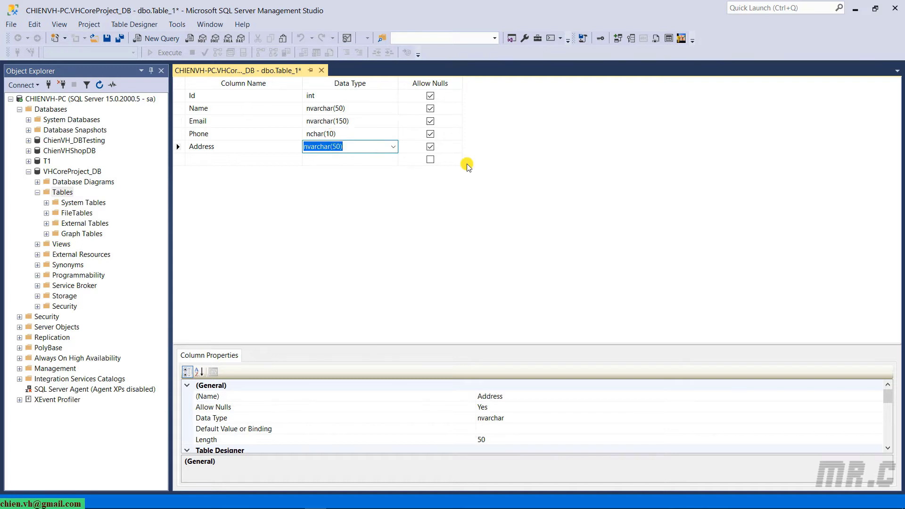
pyautogui.click(336, 147)
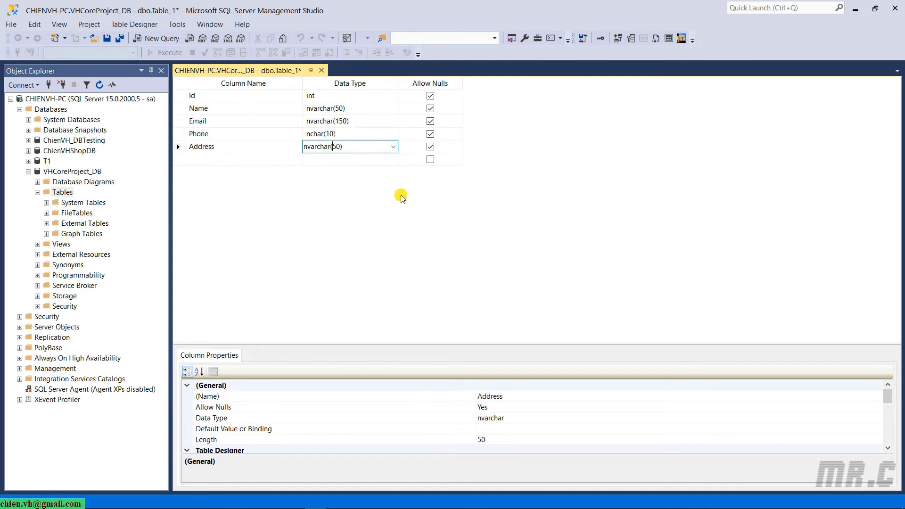
pyautogui.write('2')
pyautogui.press('Down')
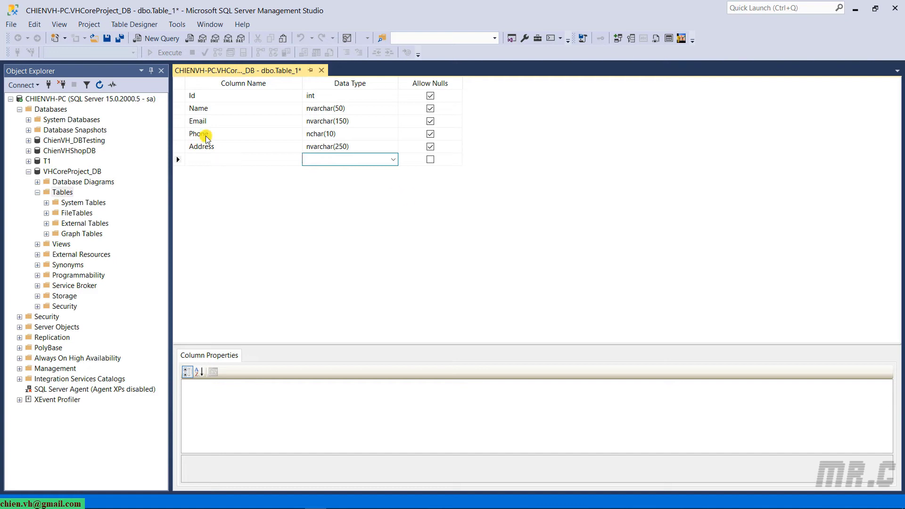
pyautogui.click(325, 136)
pyautogui.write('varchar(')
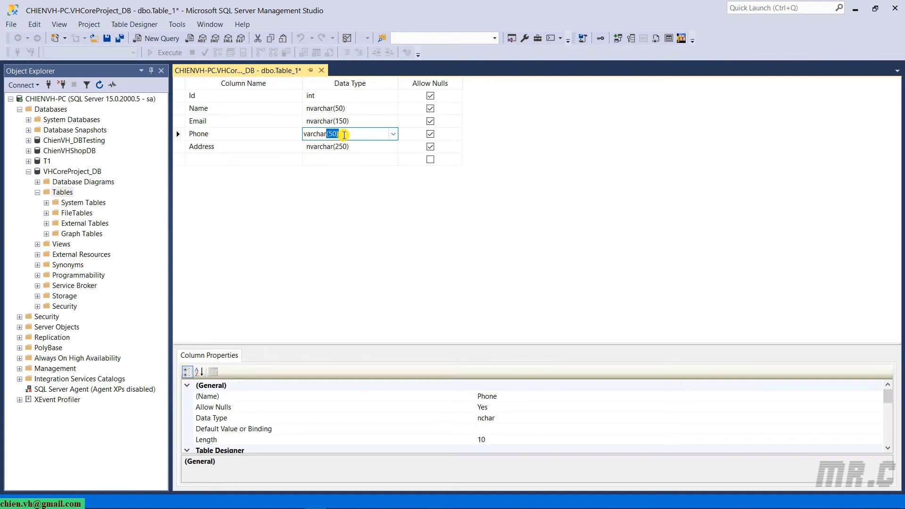
pyautogui.press('BackSpace')
pyautogui.write('15)')
pyautogui.press('Down')
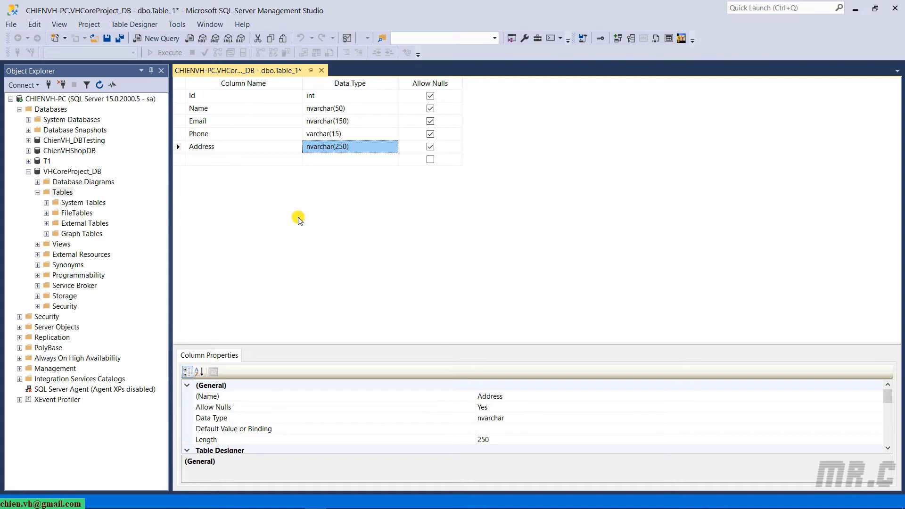
pyautogui.click(183, 97)
# Set Id's (Is Identity) to Yes under Identity Specification, with seed 1 and increment 1.
pyautogui.moveTo(247, 348); pyautogui.dragTo(247, 263)
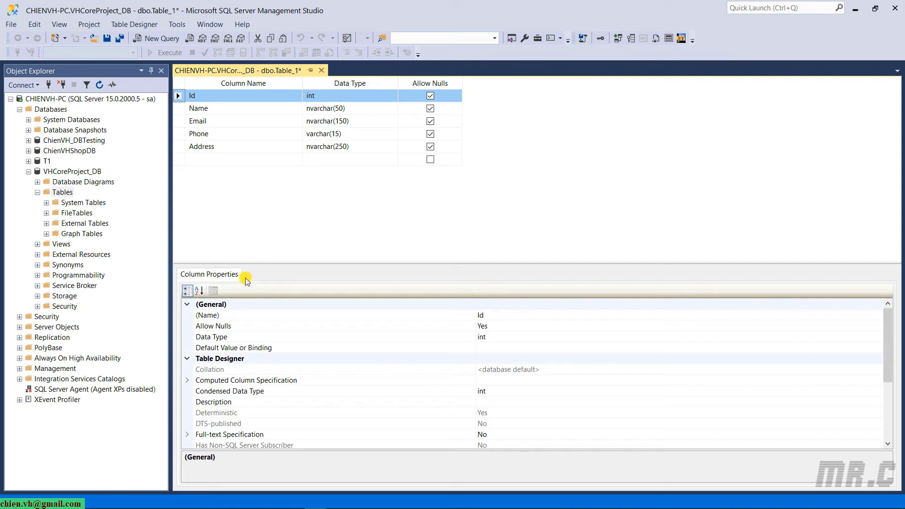
pyautogui.scroll(-3, 280, 377)
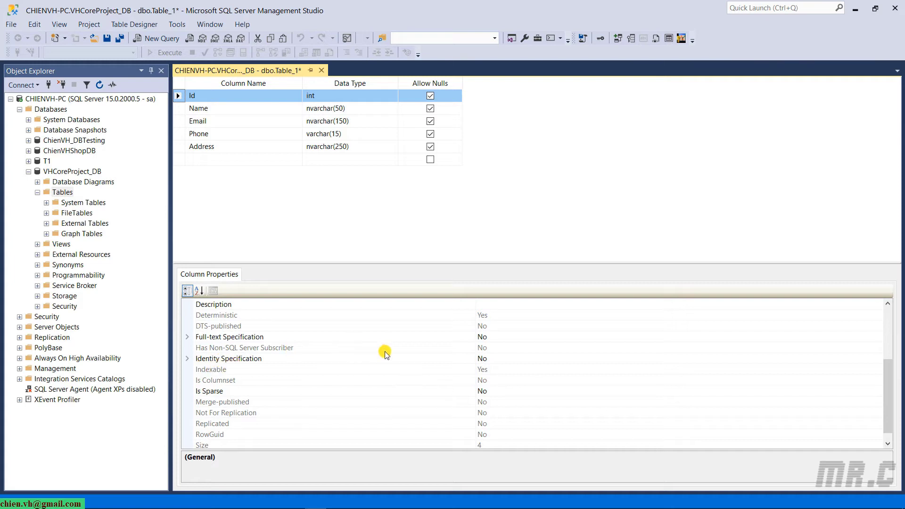
pyautogui.click(187, 360)
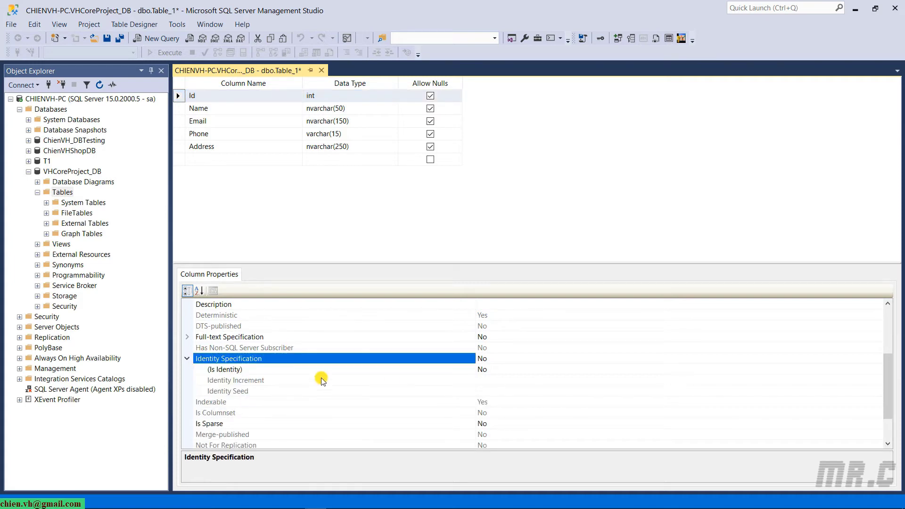
pyautogui.click(518, 372)
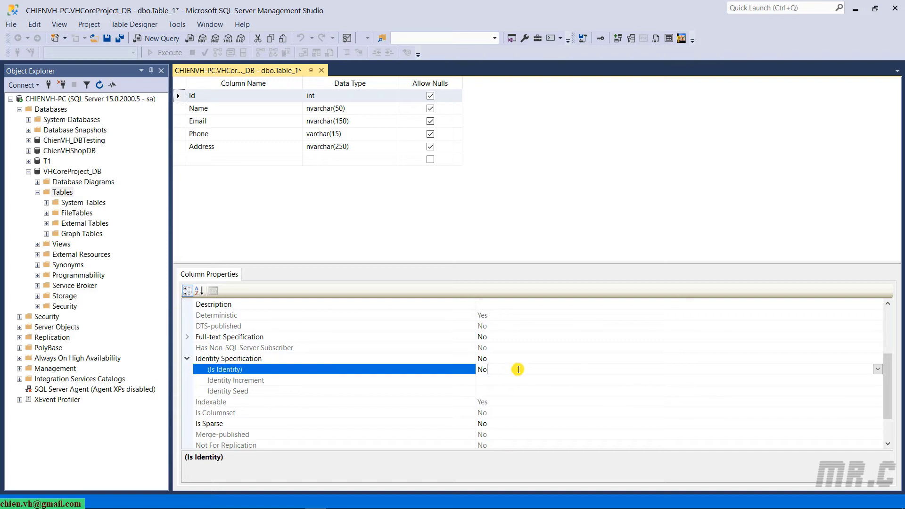
pyautogui.click(878, 370)
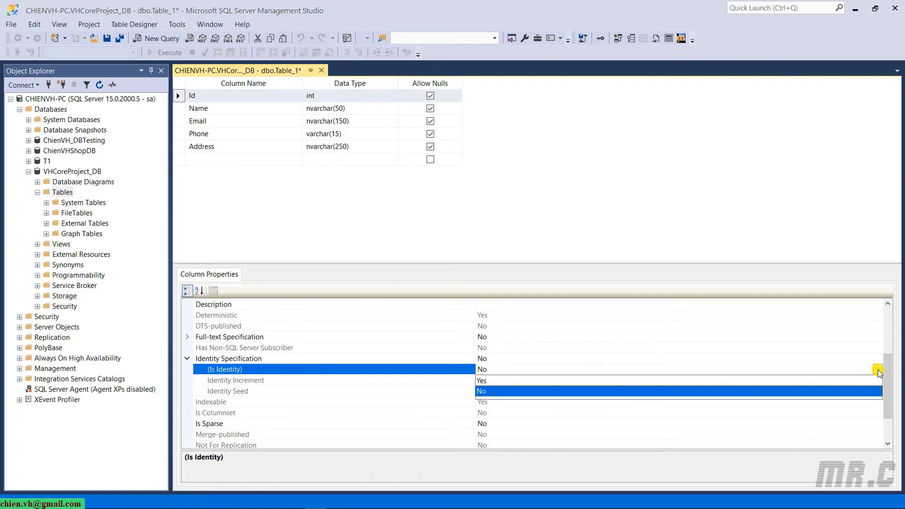
pyautogui.click(490, 386)
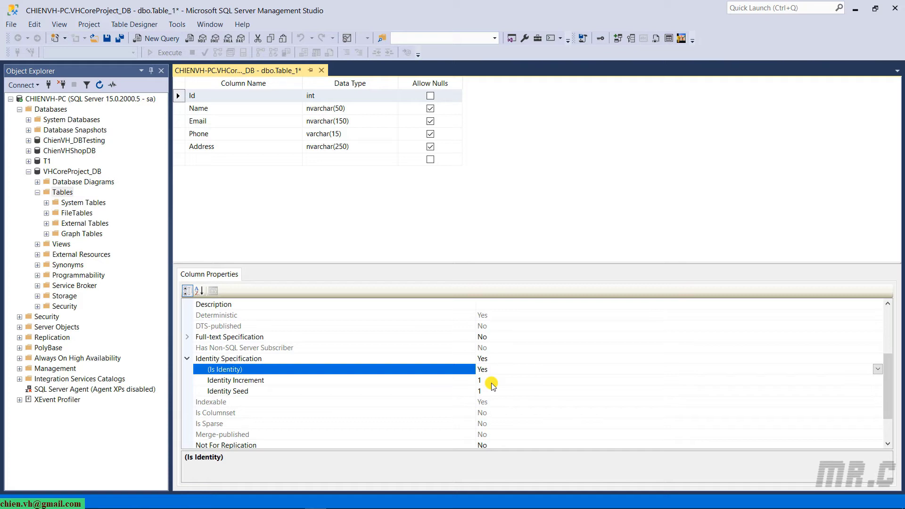
pyautogui.click(285, 208)
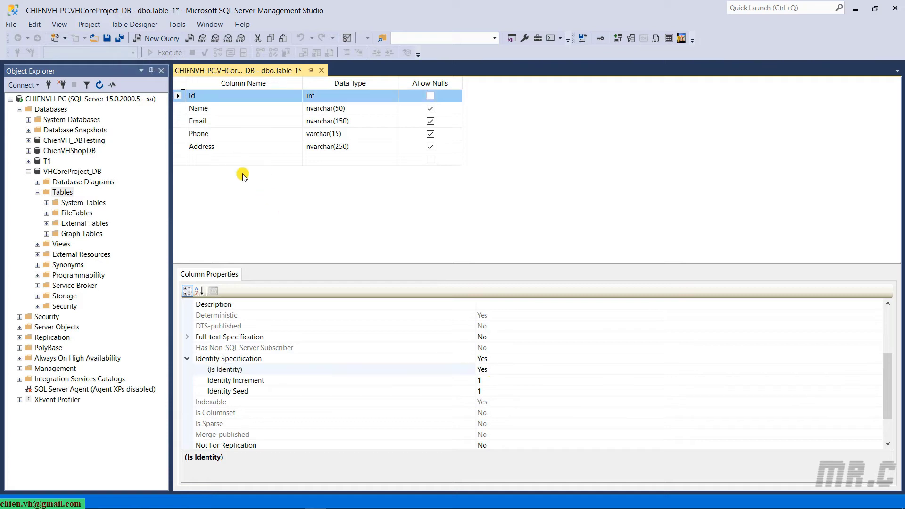
# Set the Id column as the table's primary key.
pyautogui.rightClick(188, 99)
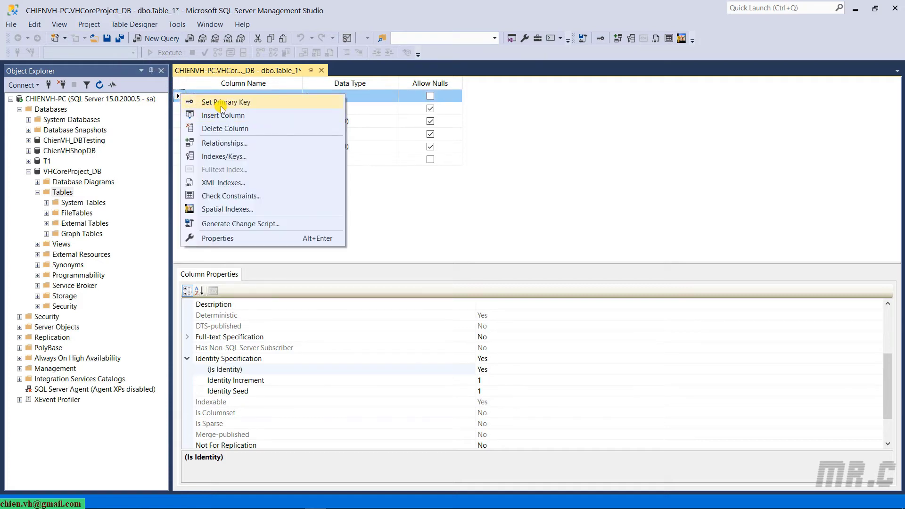
pyautogui.click(225, 104)
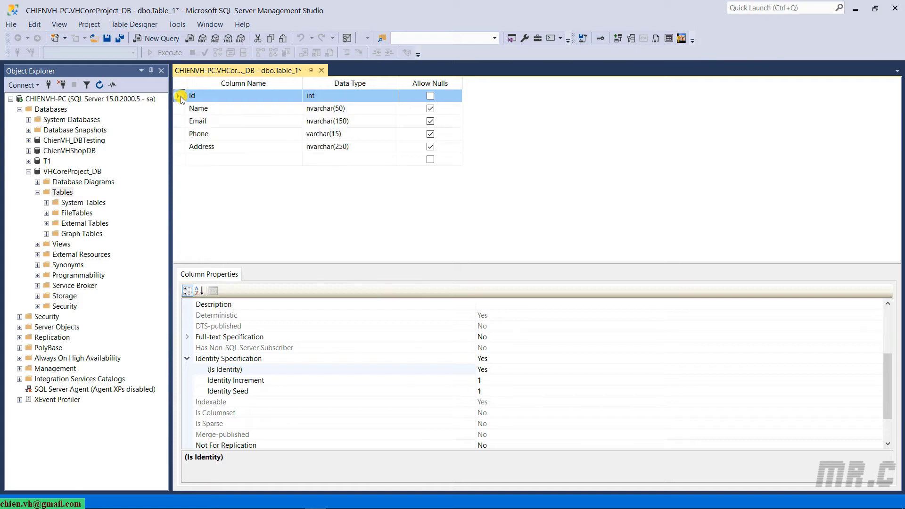
pyautogui.rightClick(185, 100)
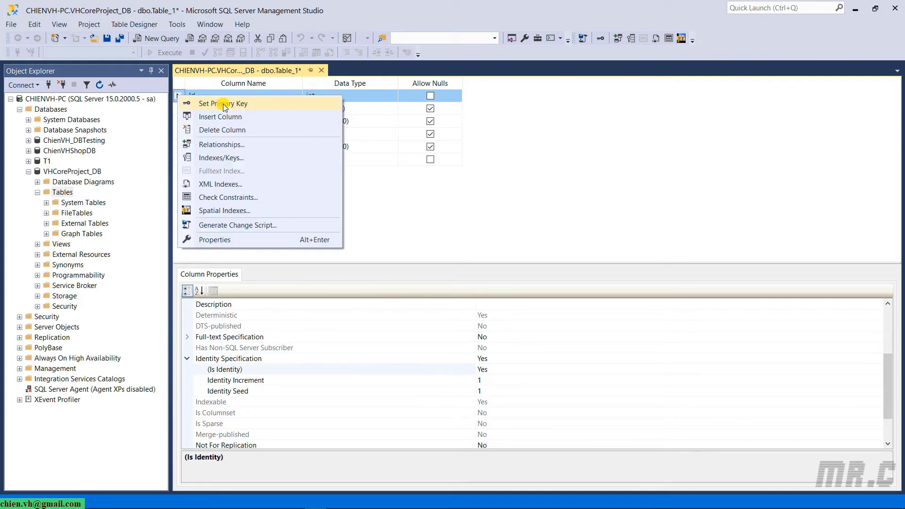
pyautogui.click(225, 104)
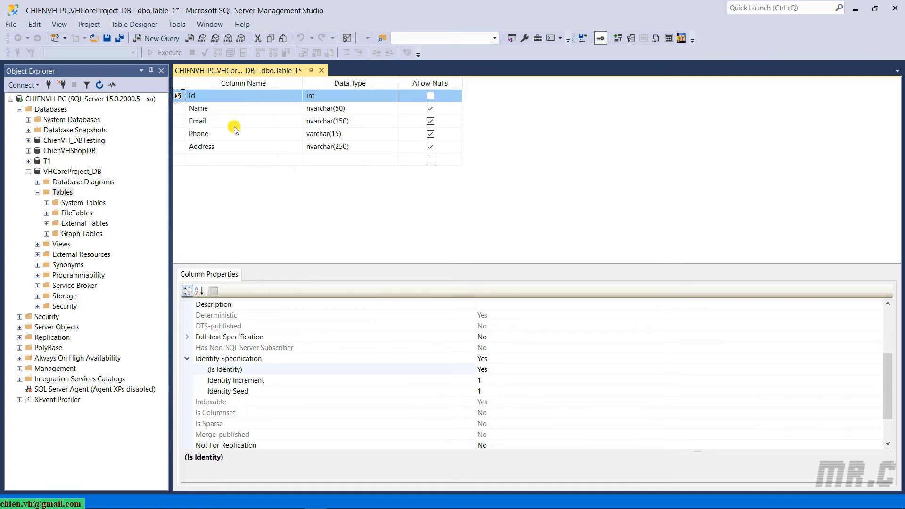
pyautogui.click(228, 109)
pyautogui.click(179, 95)
# Save the table as Users and close the dbo.Users designer.
pyautogui.click(108, 39)
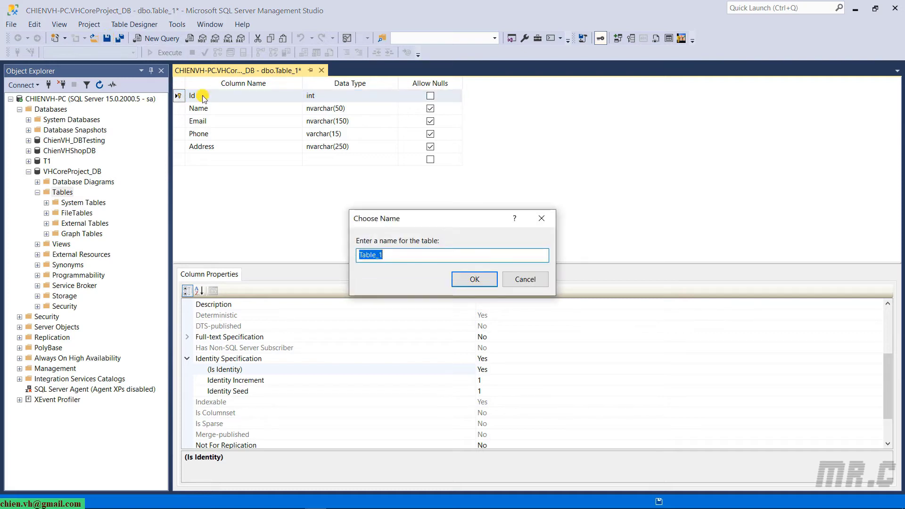
pyautogui.write('Users')
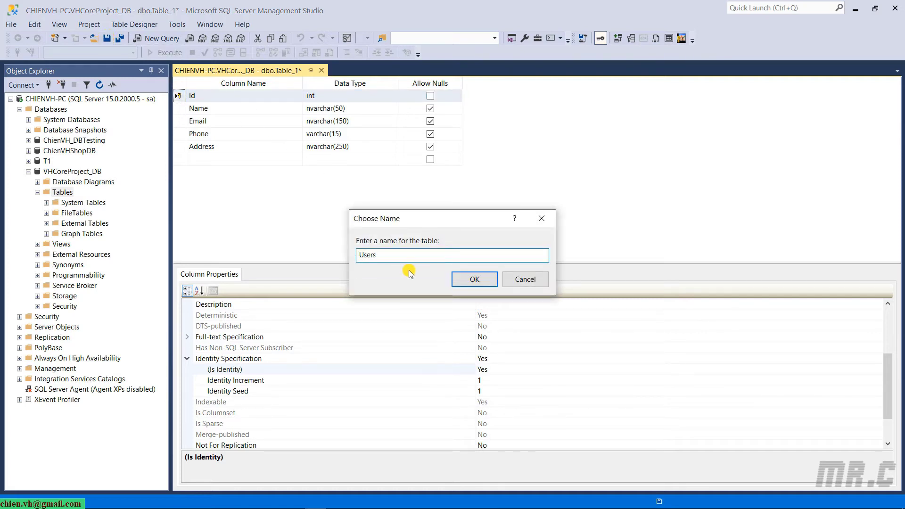
pyautogui.press('Return')
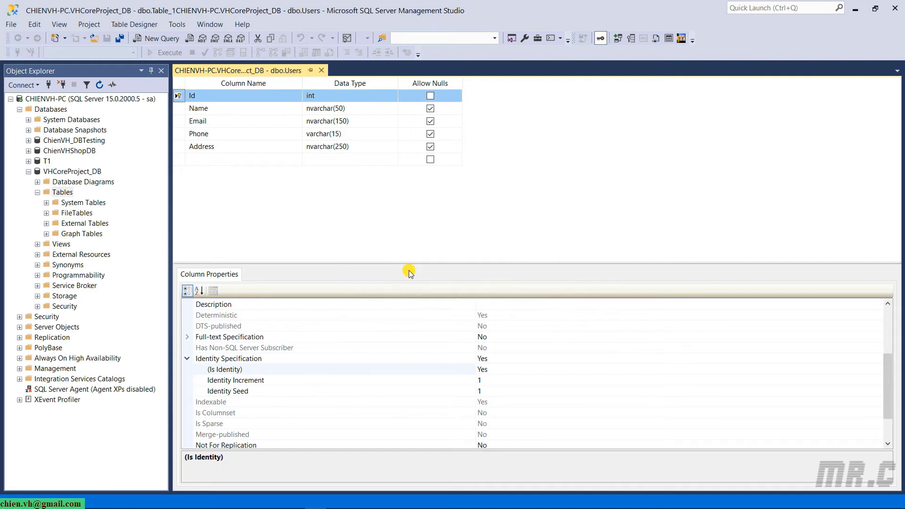
pyautogui.click(322, 70)
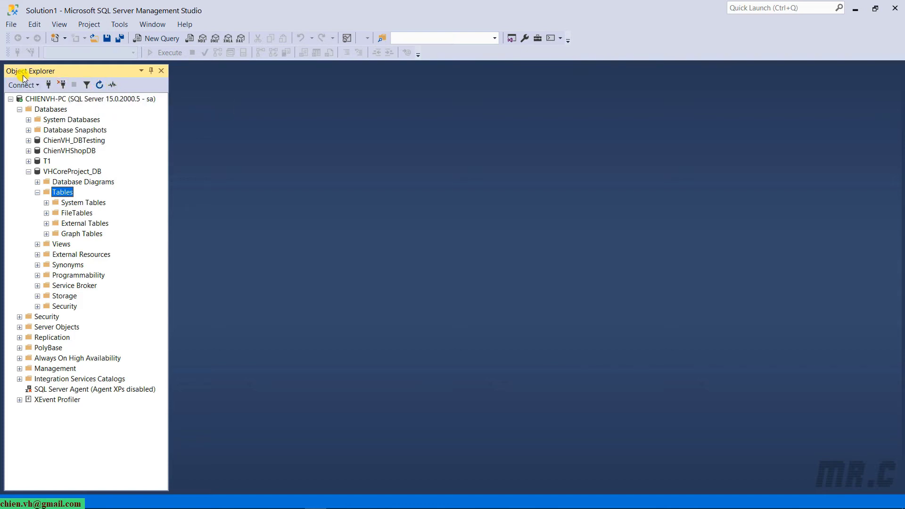
# Refresh the table list and open dbo.Users with Edit Top 200 Rows.
pyautogui.press('F5')
pyautogui.click(83, 245)
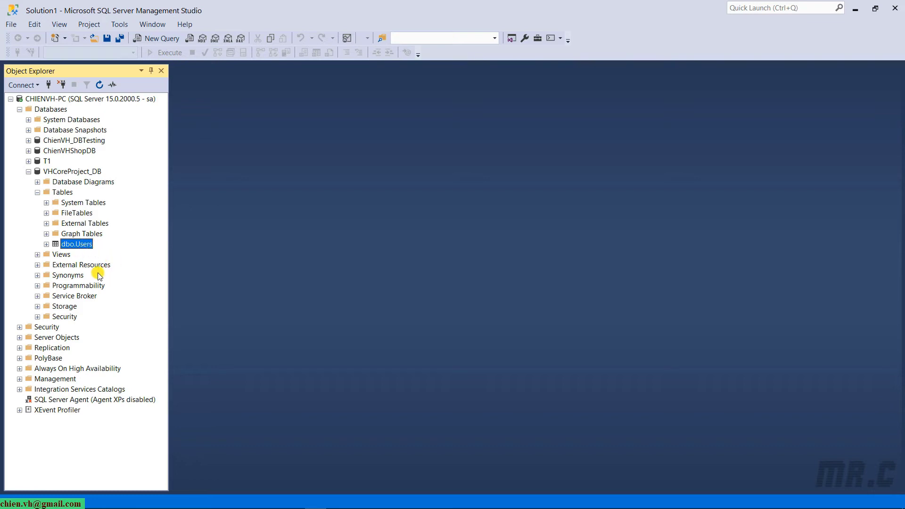
pyautogui.rightClick(69, 245)
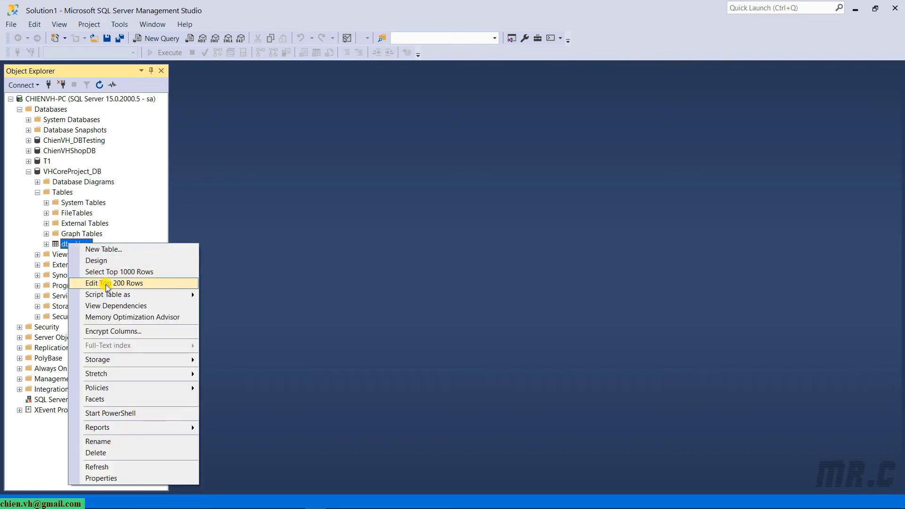
pyautogui.click(107, 287)
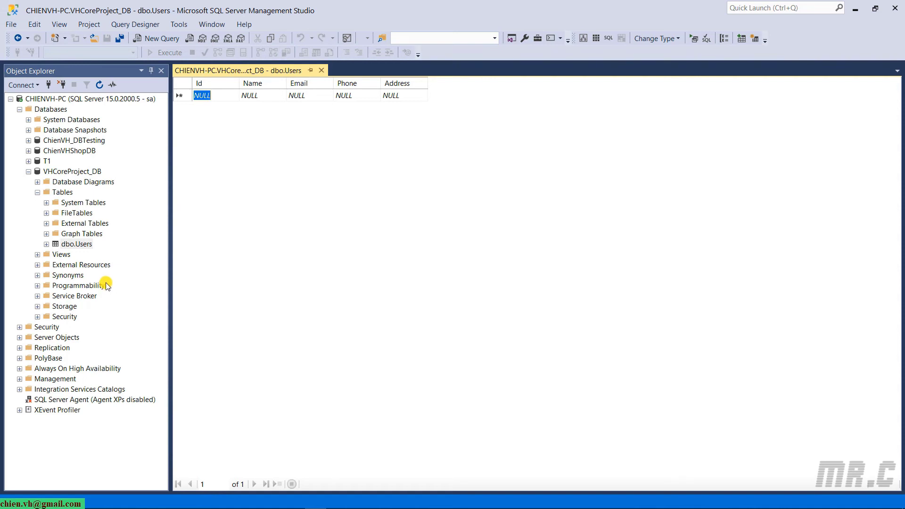
# Enter the first user's name, e-mail, phone number and address Vietnam, and save the row.
pyautogui.click(279, 93)
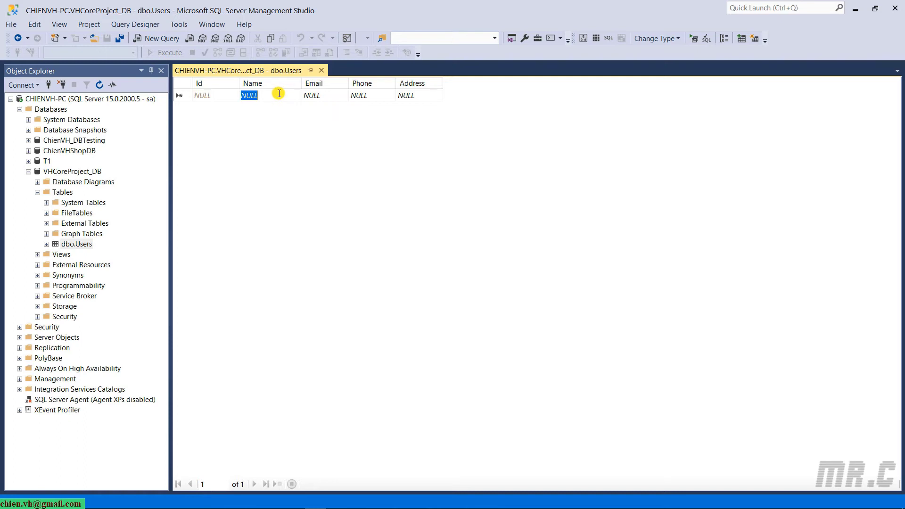
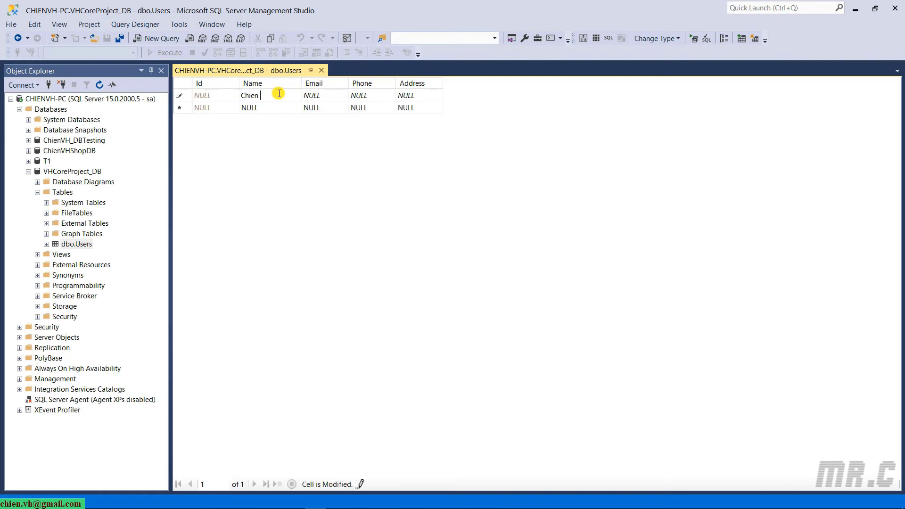
pyautogui.press('Tab')
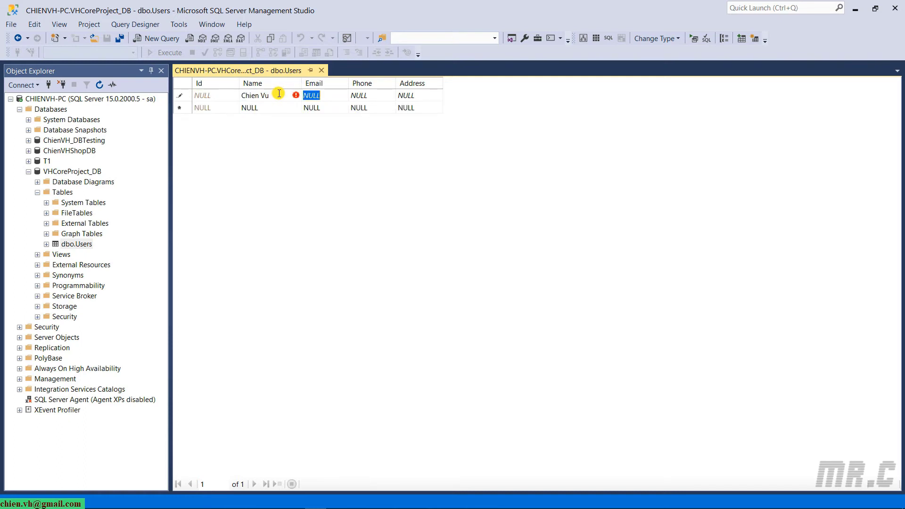
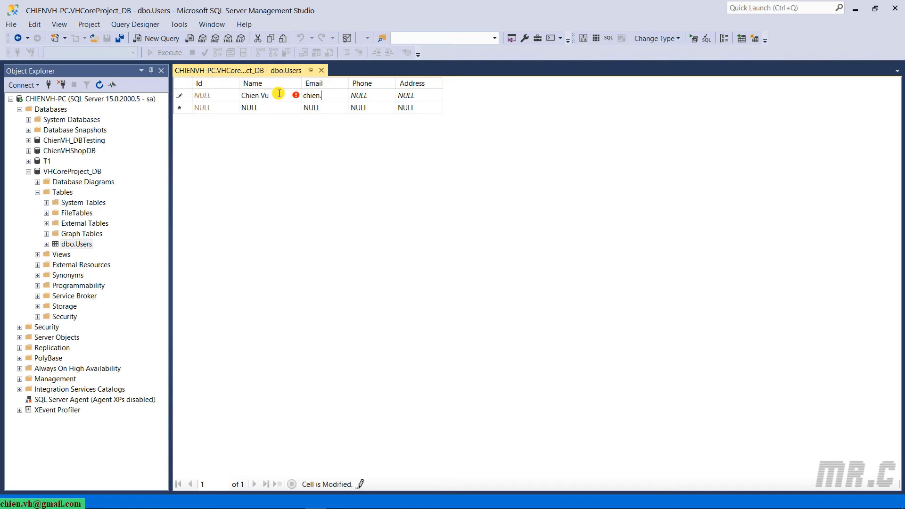
pyautogui.press('Tab')
pyautogui.press('Tab')
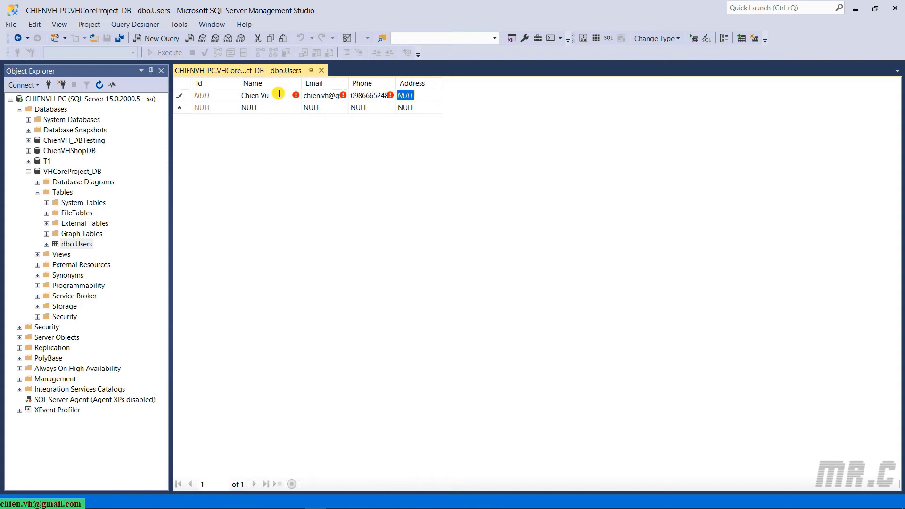
pyautogui.write('Vietnam')
pyautogui.press('Return')
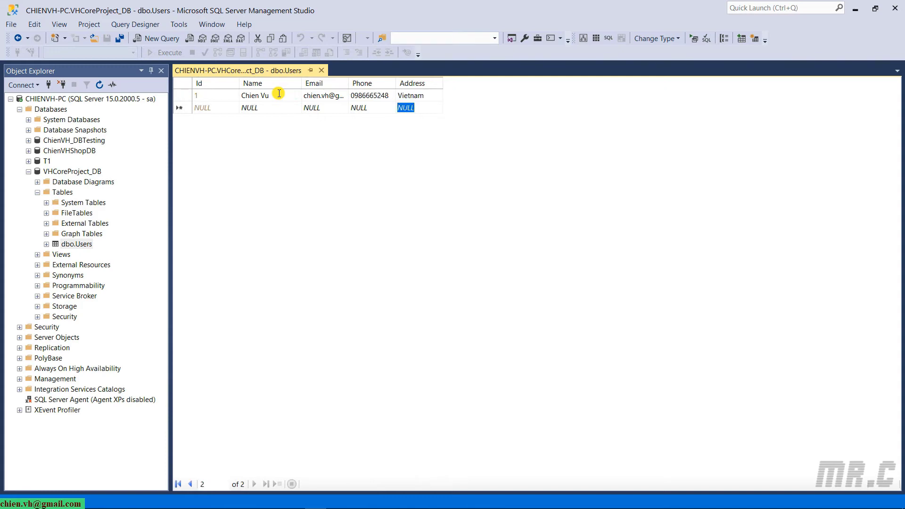
# Widen the Email column, type the second user's name, and close the editing view.
pyautogui.doubleClick(348, 83)
pyautogui.click(250, 109)
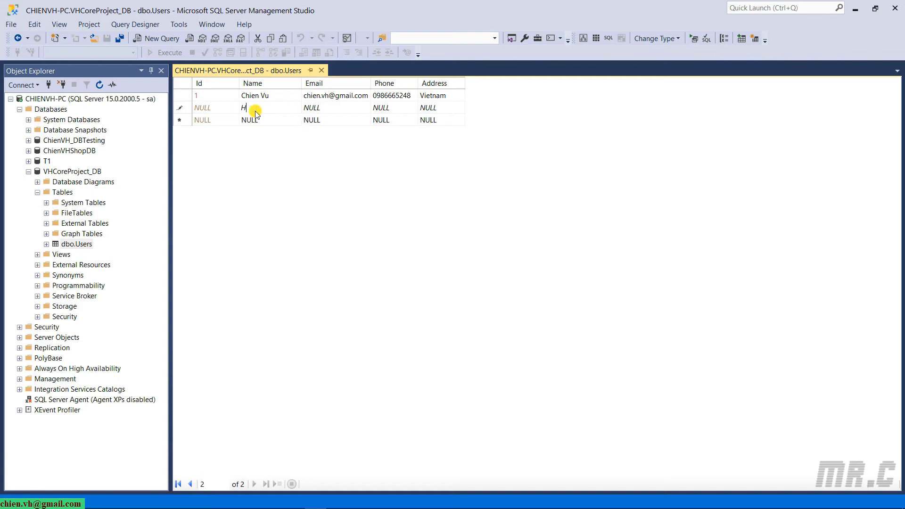
pyautogui.press('Tab')
pyautogui.click(322, 70)
# Run Select Top 1000 Rows on dbo.Users to check its two rows.
pyautogui.rightClick(79, 245)
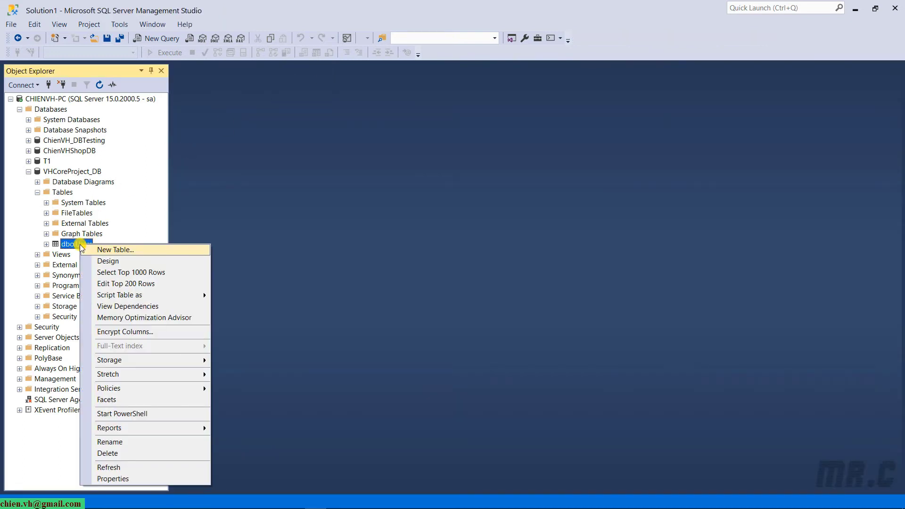
pyautogui.click(126, 272)
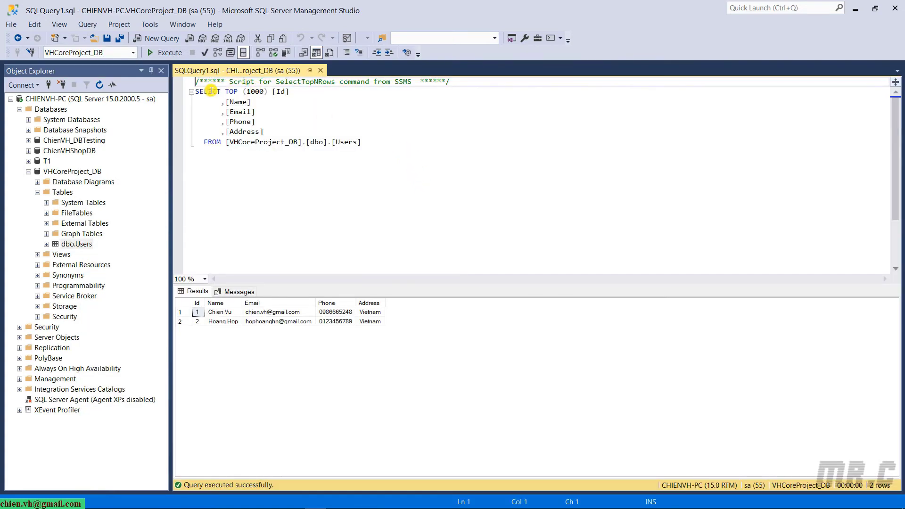
pyautogui.moveTo(391, 148); pyautogui.dragTo(185, 78)
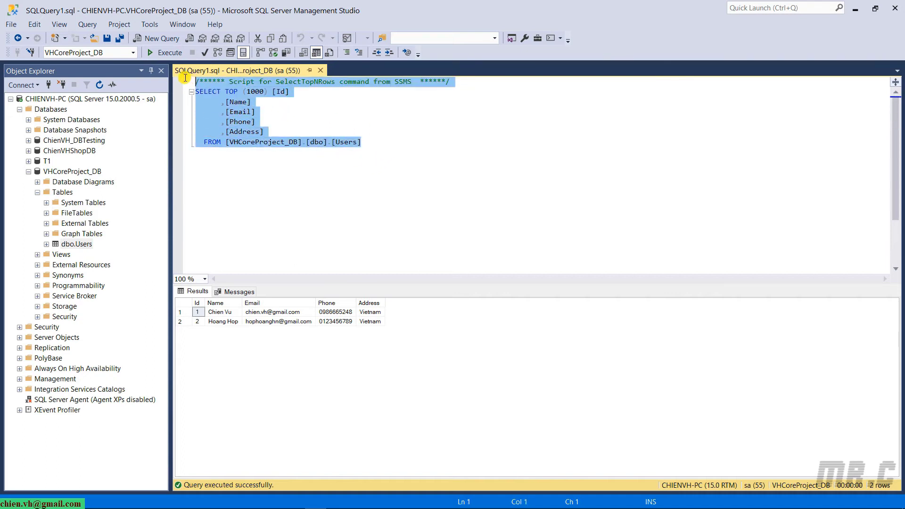
pyautogui.click(252, 184)
pyautogui.click(260, 94)
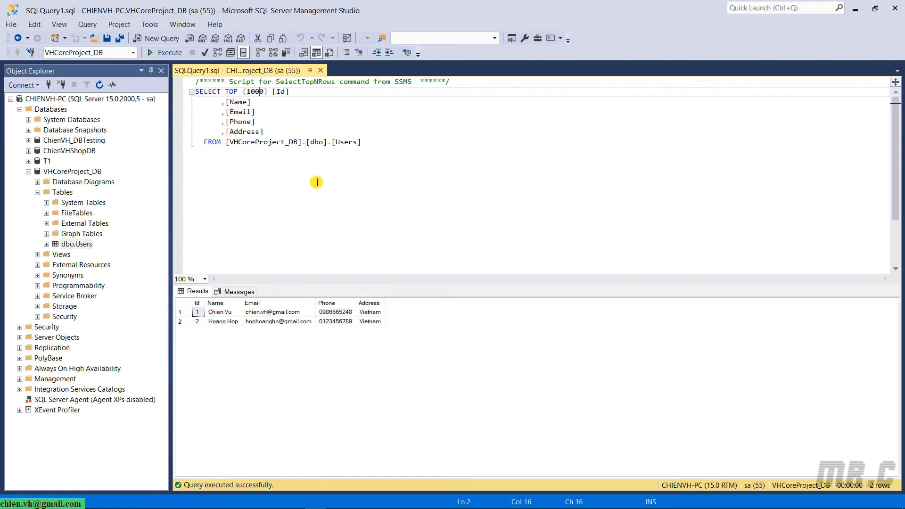
pyautogui.click(296, 356)
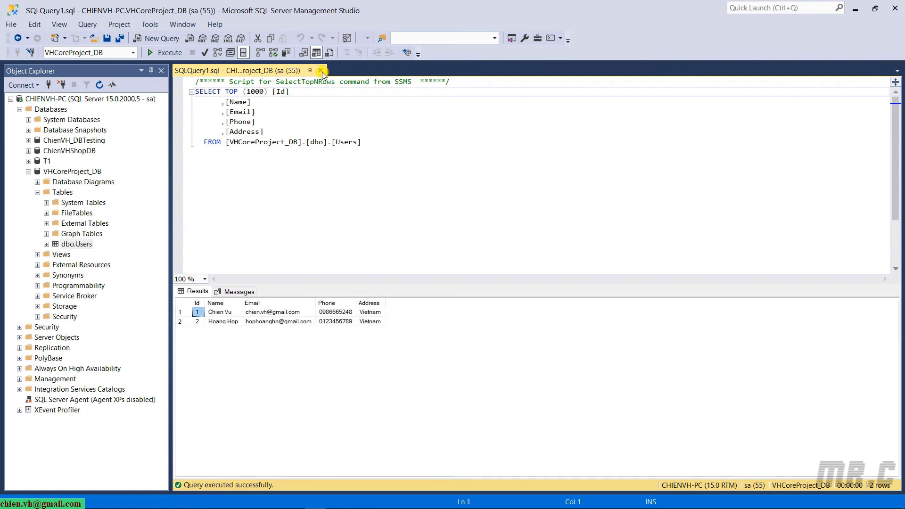
# List the Users columns with their types in a widened Object Explorer, then switch to Visual Studio.
pyautogui.click(46, 245)
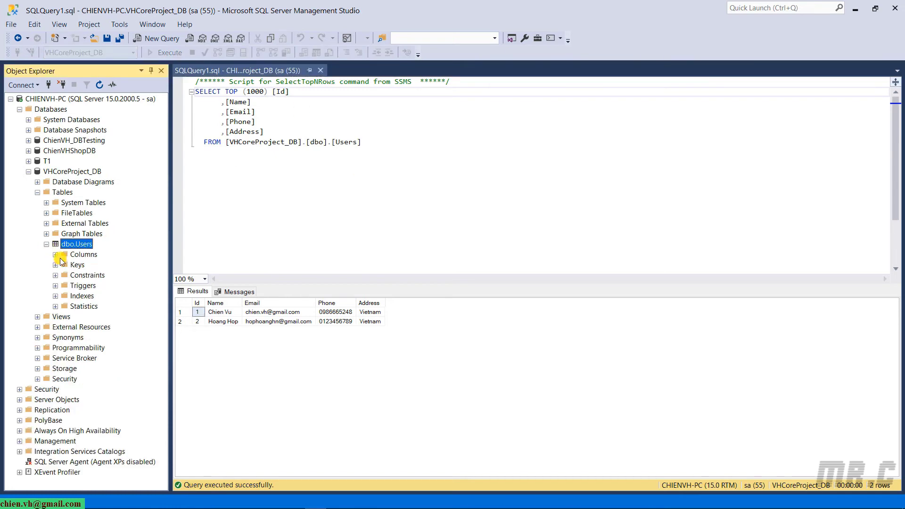
pyautogui.click(55, 255)
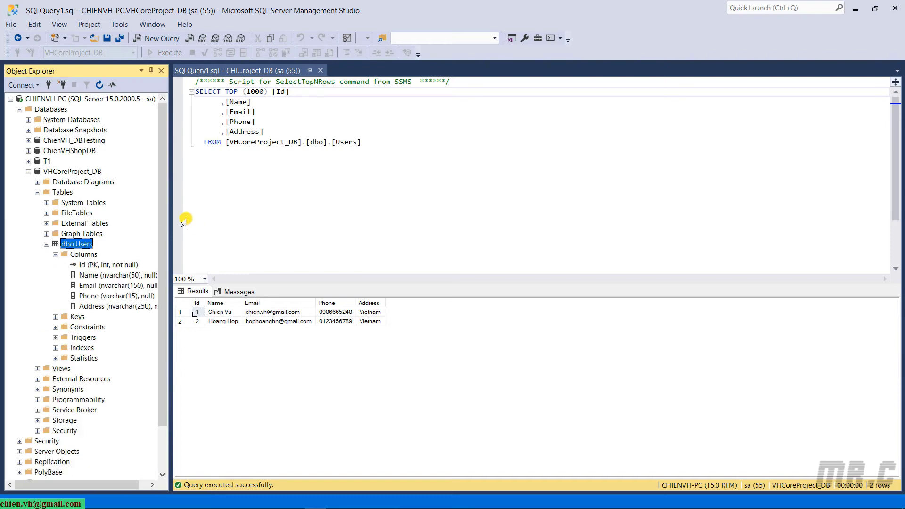
pyautogui.moveTo(173, 214); pyautogui.dragTo(203, 207)
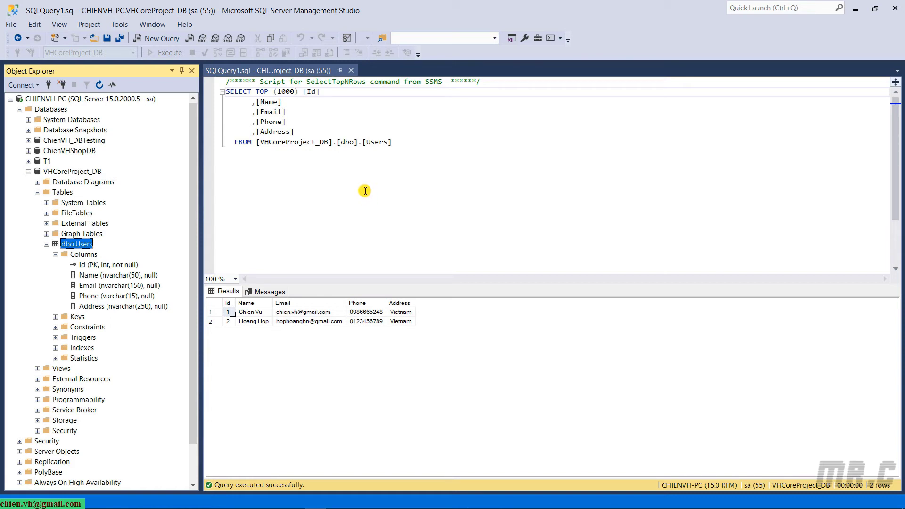
pyautogui.hotkey('alt', 'Tab')
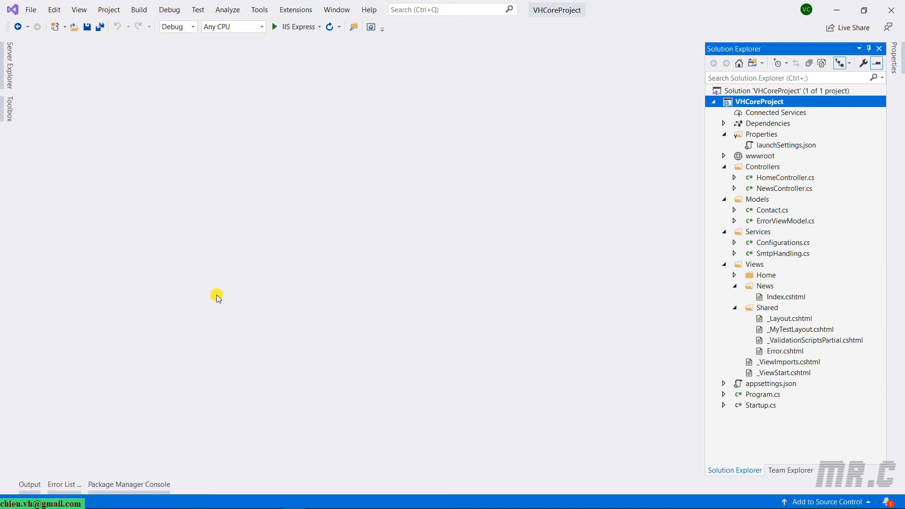
# Pin Server Explorer open, begin Connect to Database, then cancel the Add Connection dialog.
pyautogui.click(8, 62)
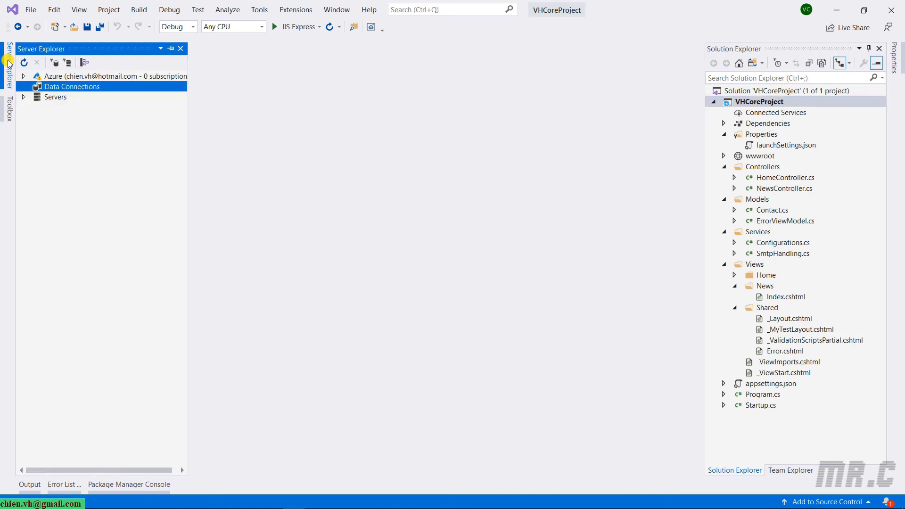
pyautogui.click(171, 48)
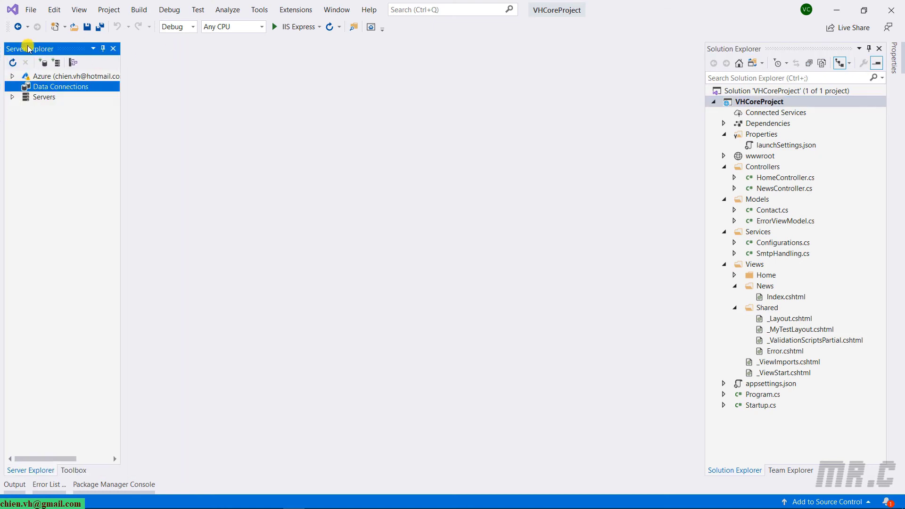
pyautogui.click(44, 65)
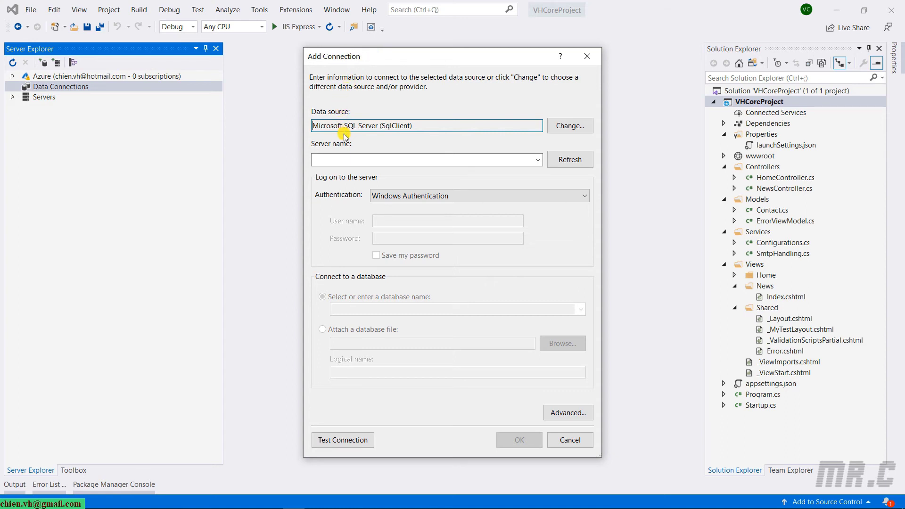
pyautogui.click(537, 160)
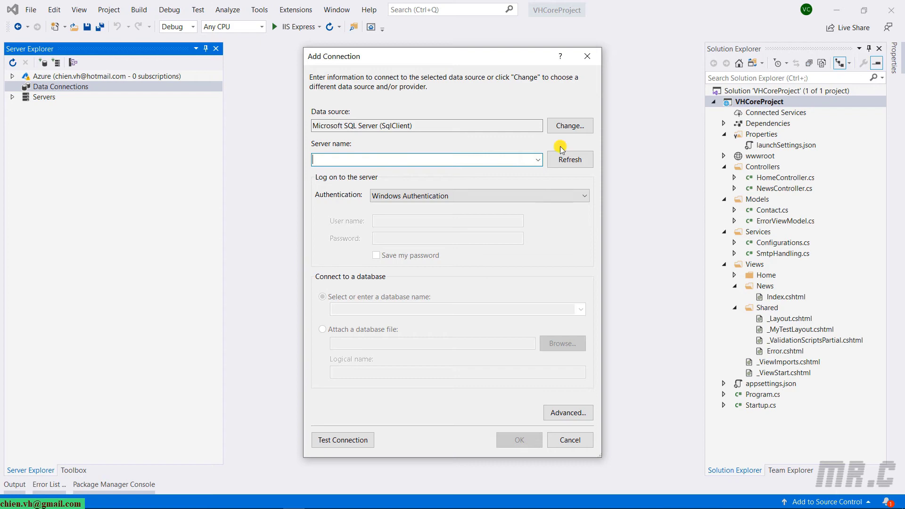
pyautogui.click(588, 56)
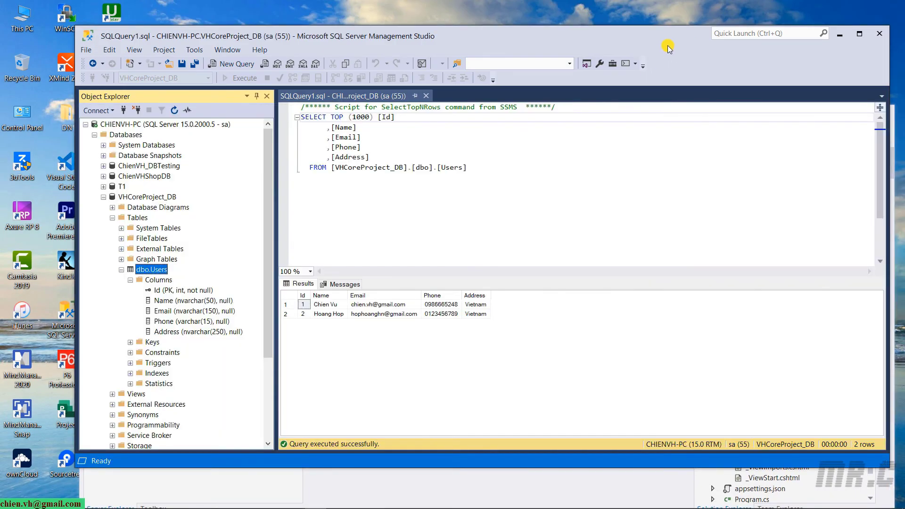
# Open the Connect to Server dialog and copy the server name to the clipboard.
pyautogui.click(125, 111)
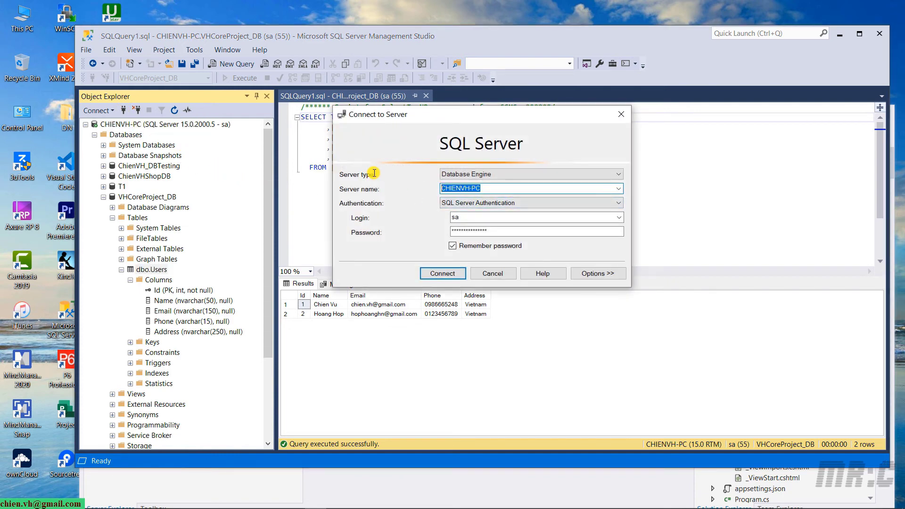
pyautogui.rightClick(466, 188)
pyautogui.click(512, 221)
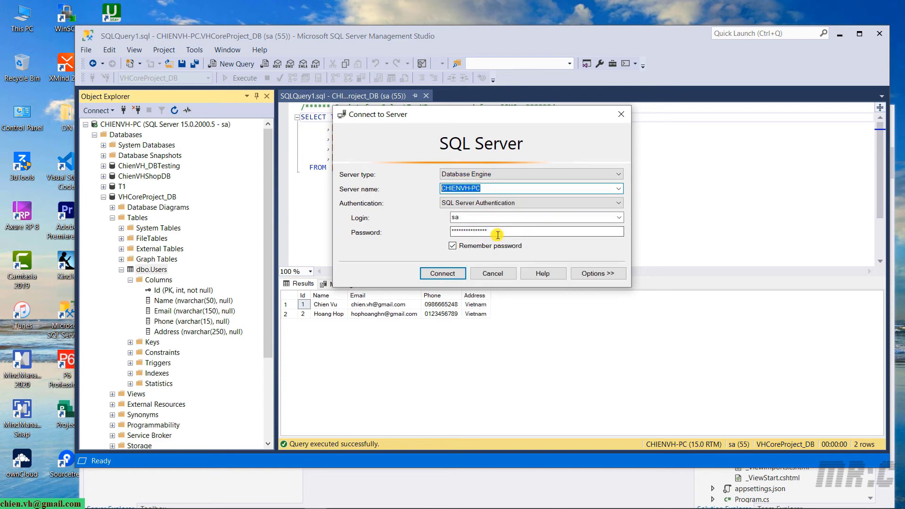